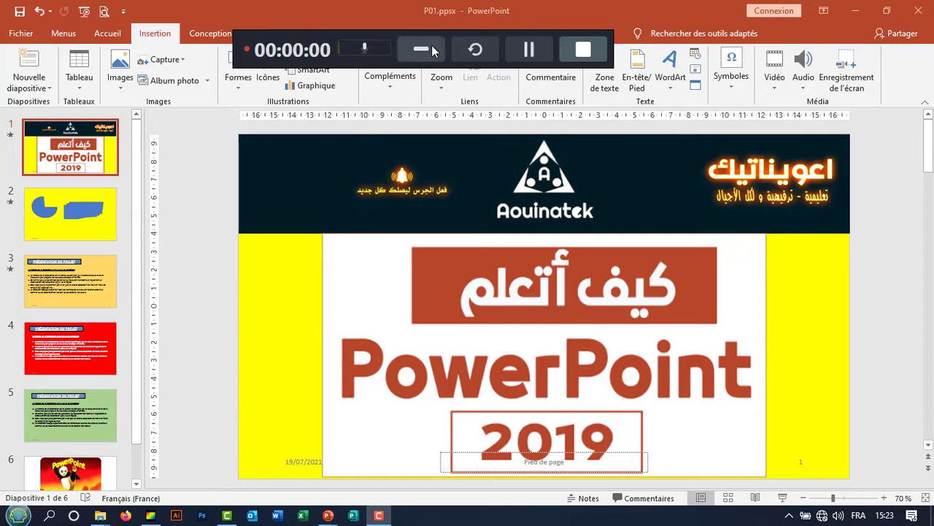
- Apply the Roulement de pages transition to slide 1, replacing Ondulation, with a 01,25 duration
click(431, 50)
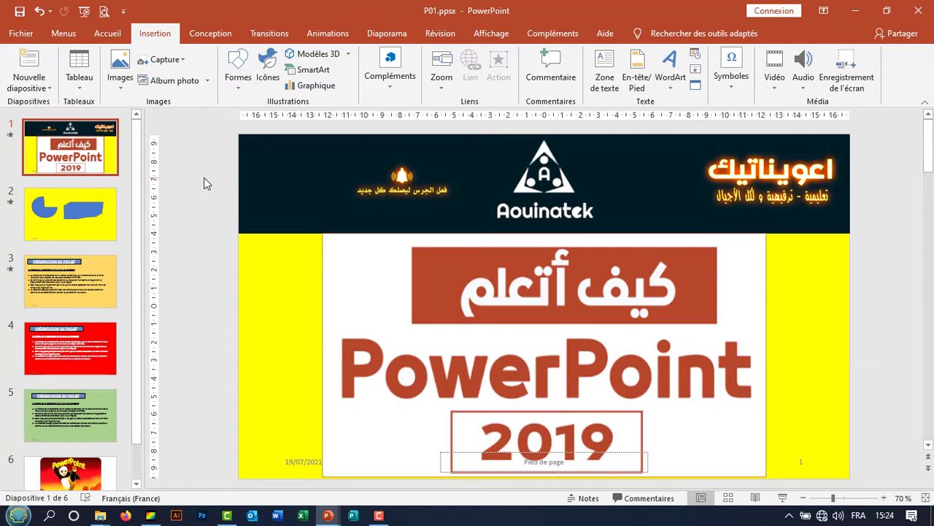
drag(205, 182, 354, 357)
click(269, 37)
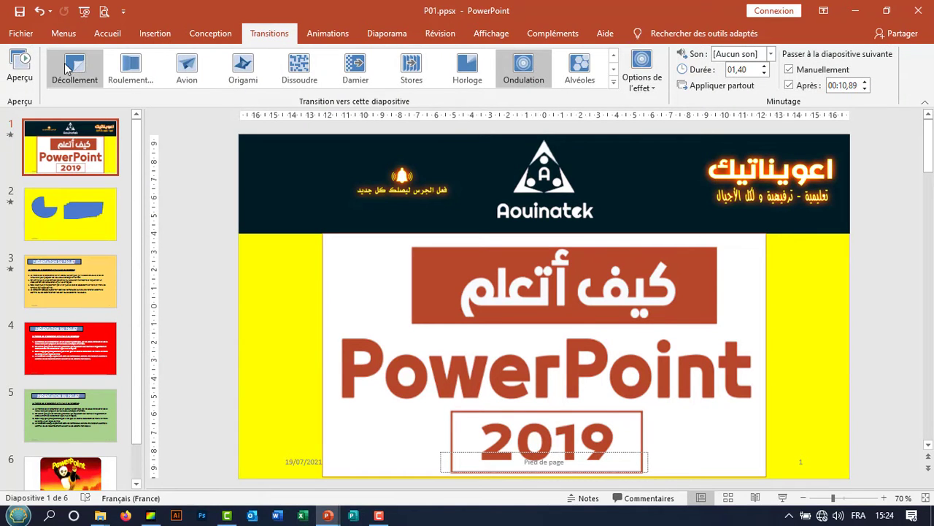
click(614, 82)
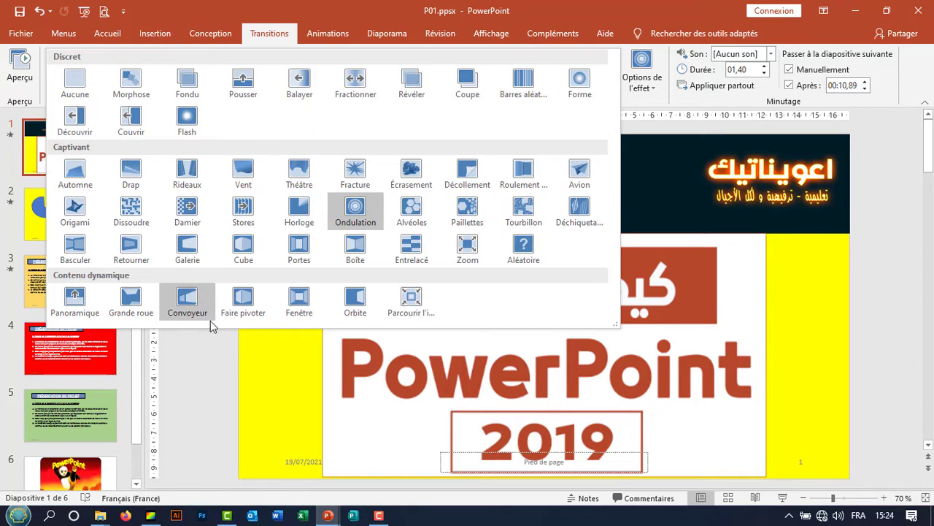
click(185, 373)
click(416, 215)
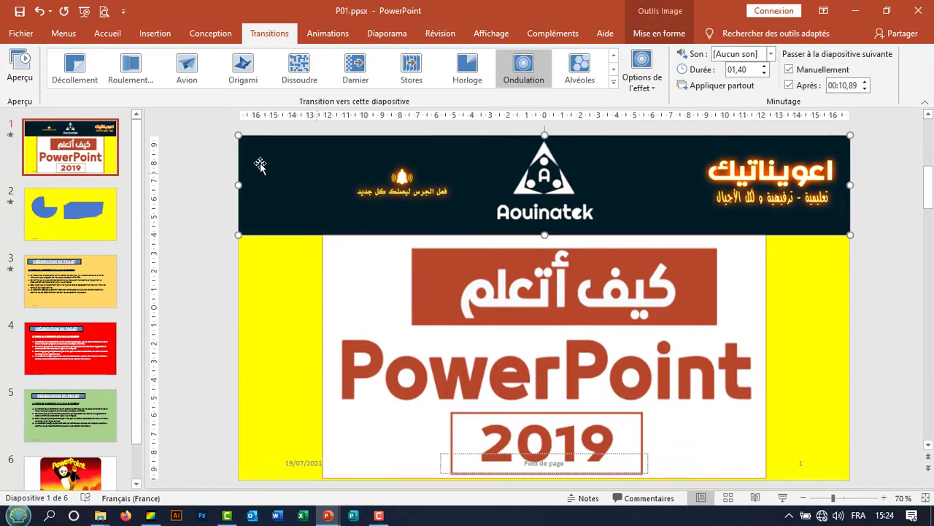
click(131, 66)
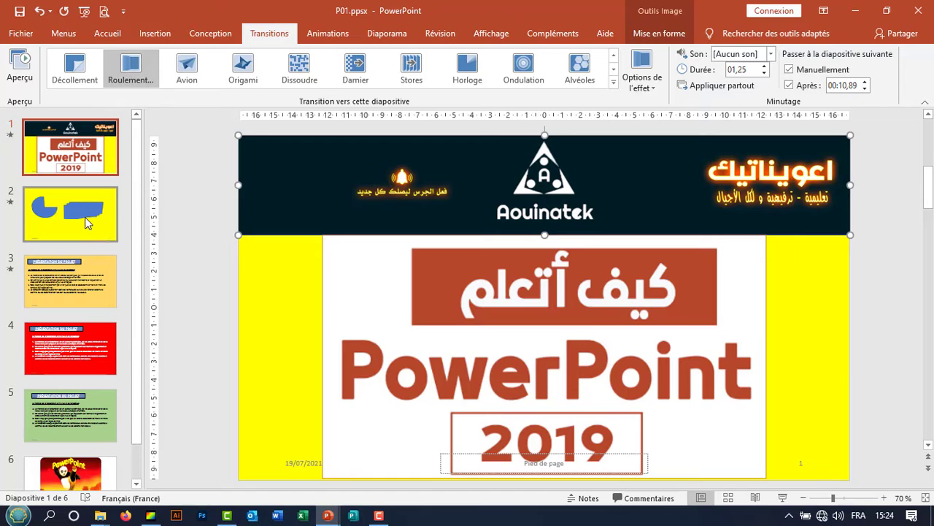
- Give slide 2 the Stores transition, slide 3 Fractionner and slide 4 Alvéoles
click(84, 217)
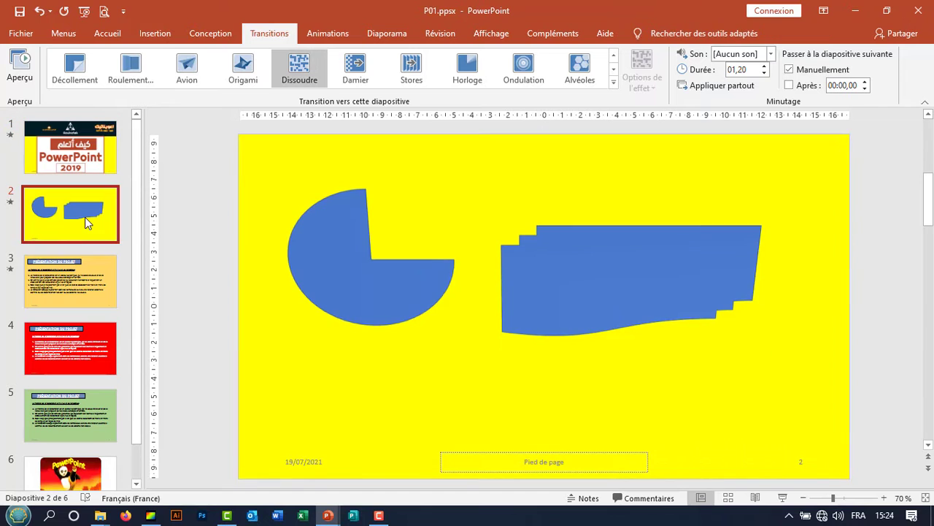
click(413, 72)
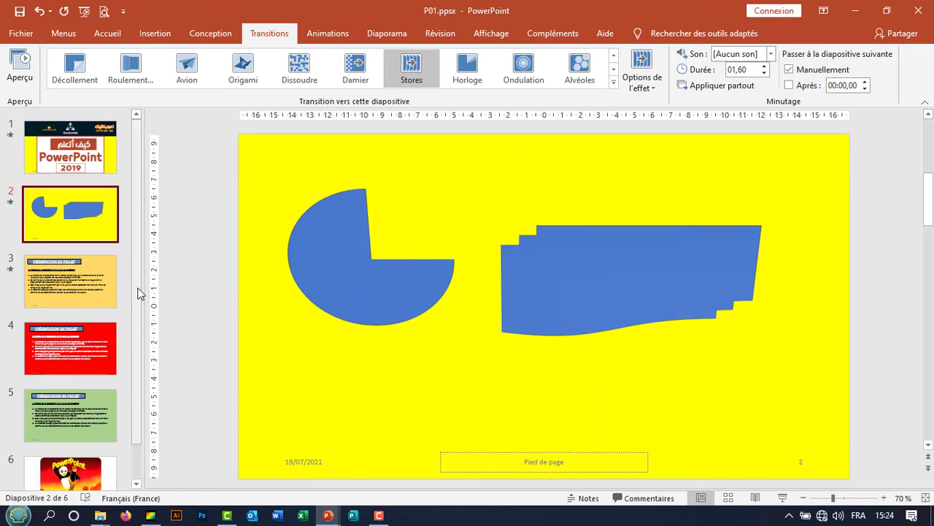
click(86, 286)
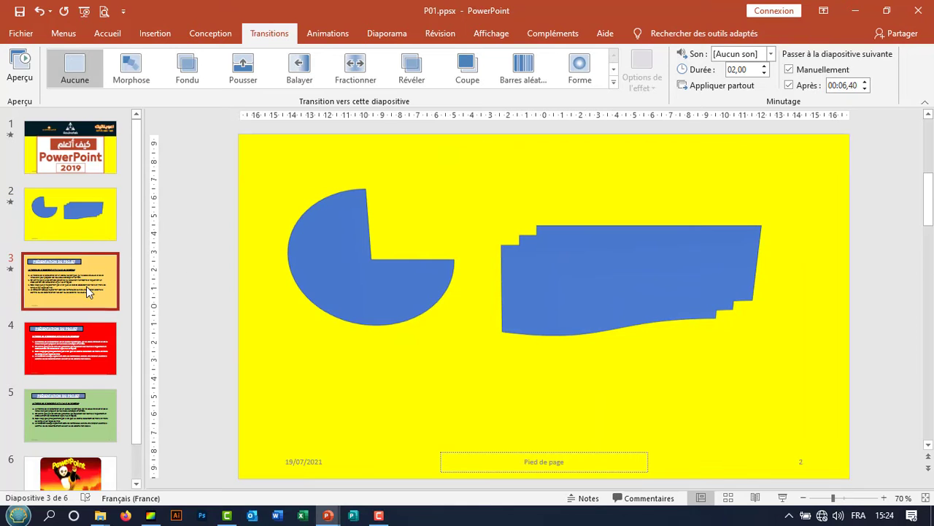
click(374, 76)
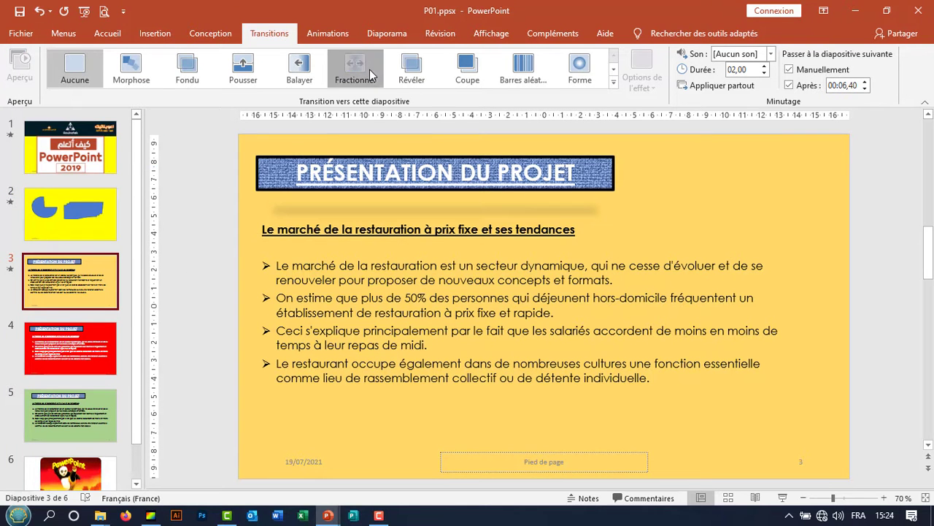
click(70, 348)
click(614, 83)
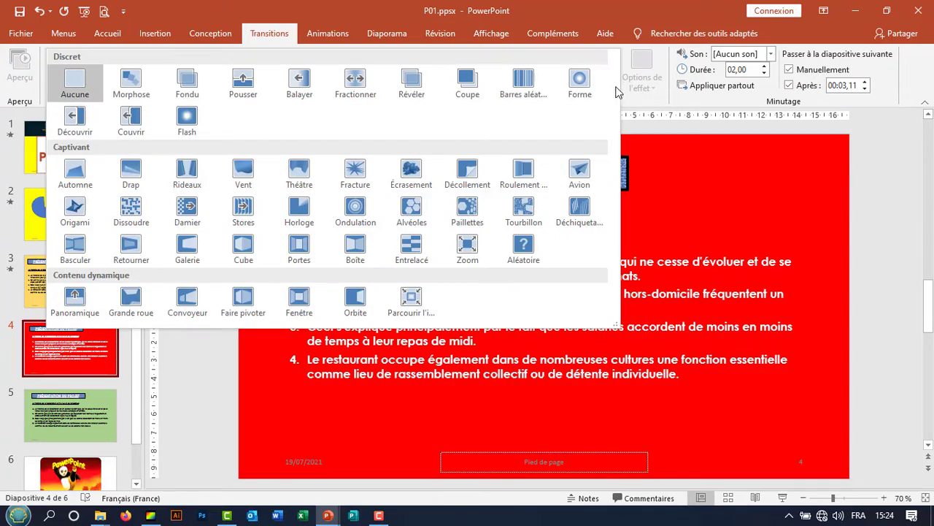
click(411, 212)
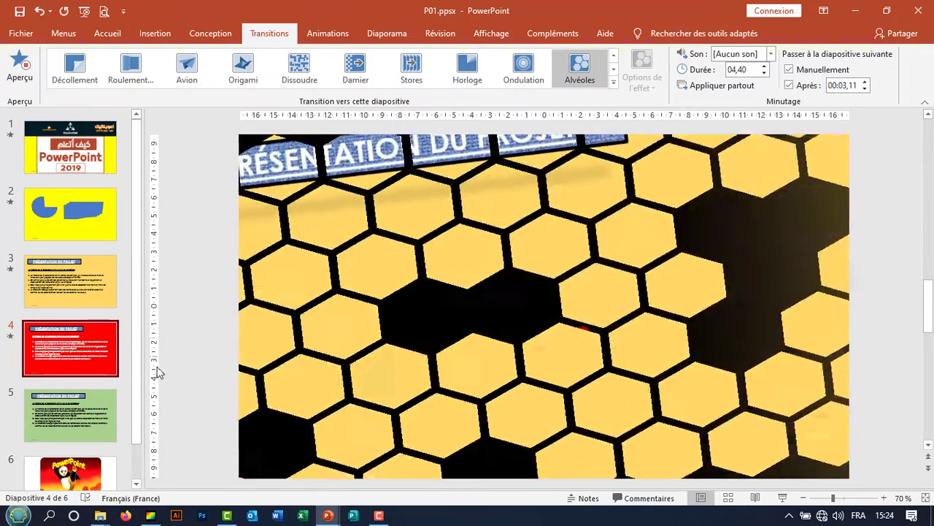
- Give slide 5 the Fenêtre transition and slide 6 Grande roue
click(73, 407)
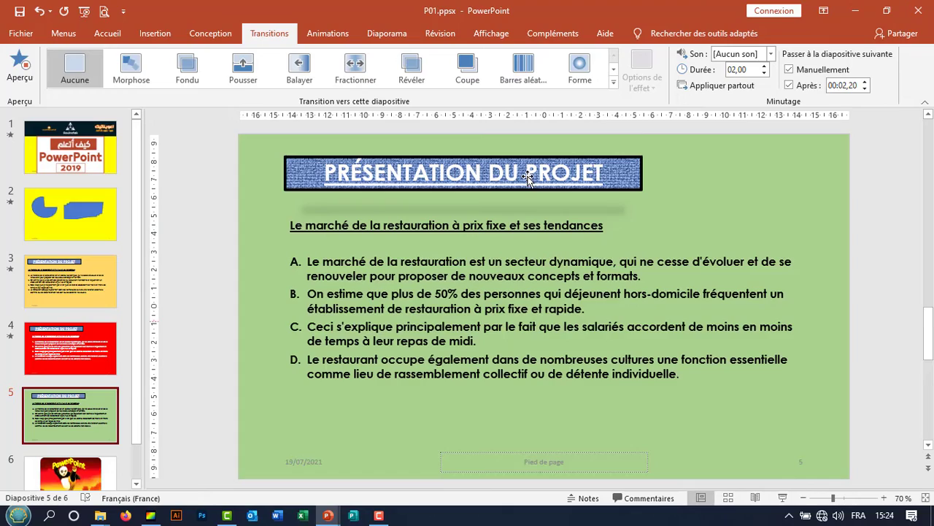
click(614, 83)
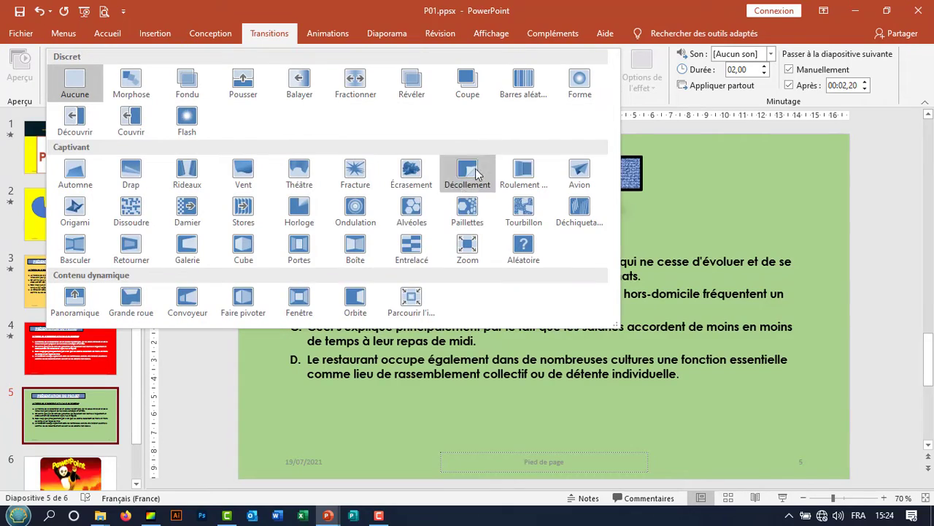
click(301, 309)
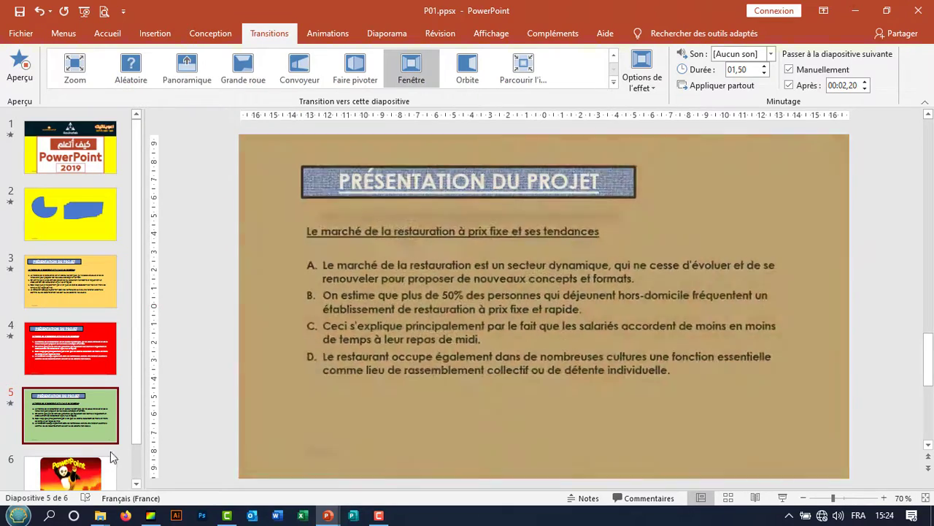
click(83, 466)
click(613, 85)
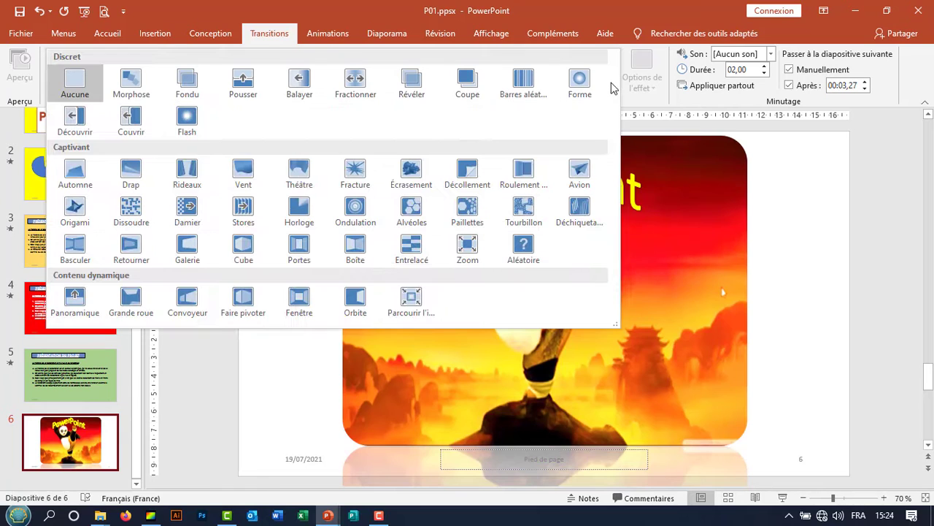
click(135, 299)
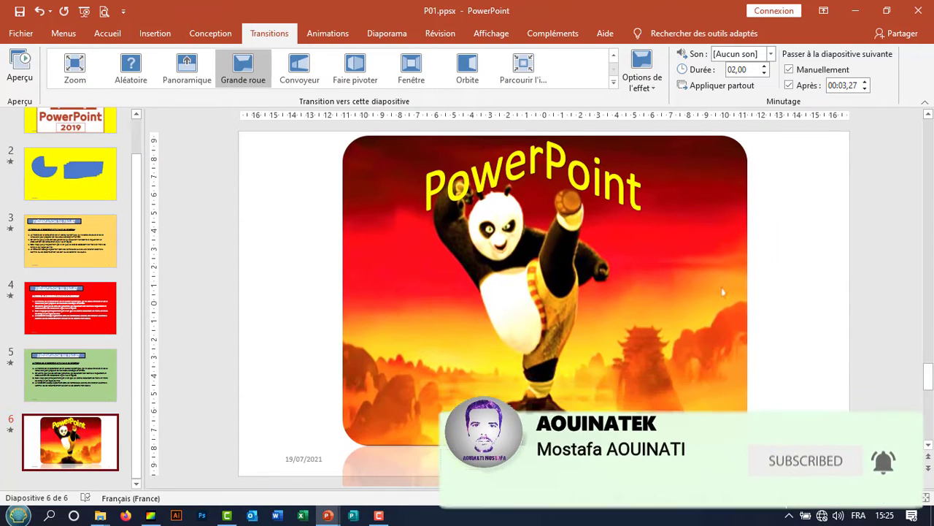
- Run the slide show from the first slide through all six transitions, then exit to slide 6
click(783, 498)
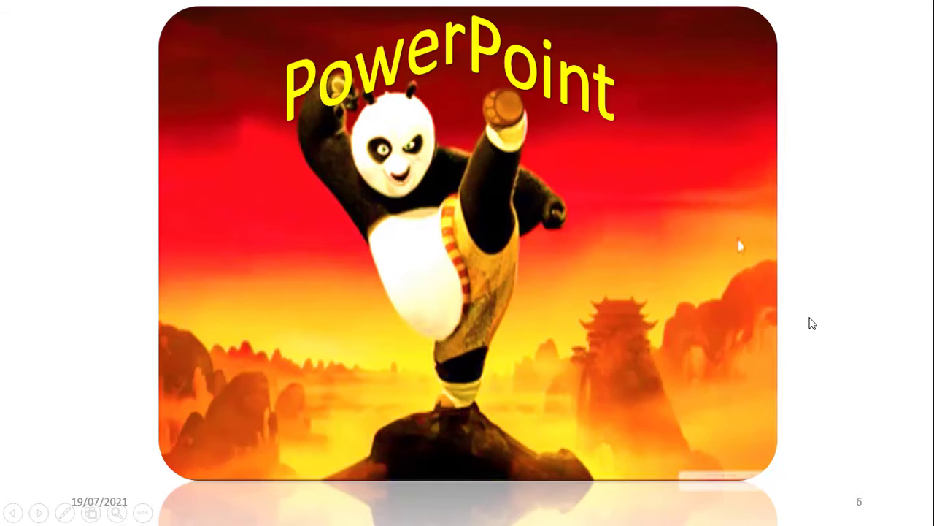
key(Home)
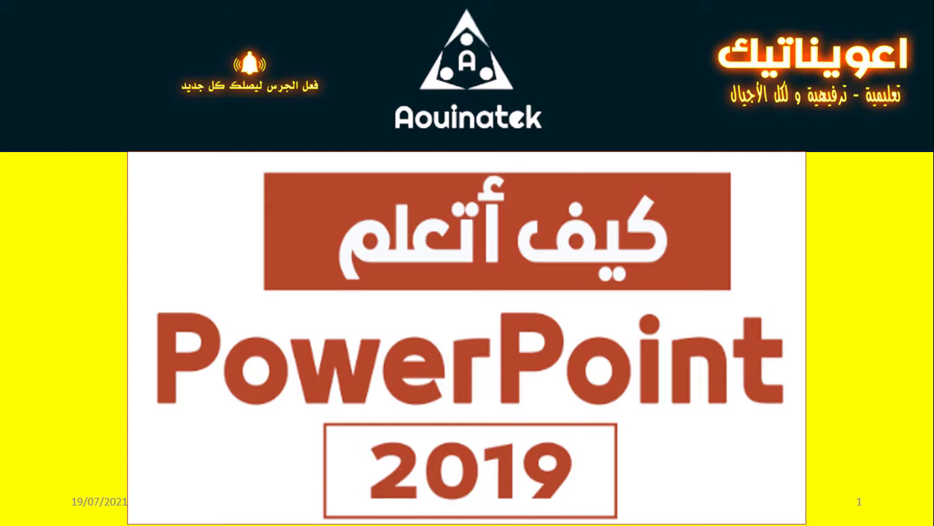
key(Right)
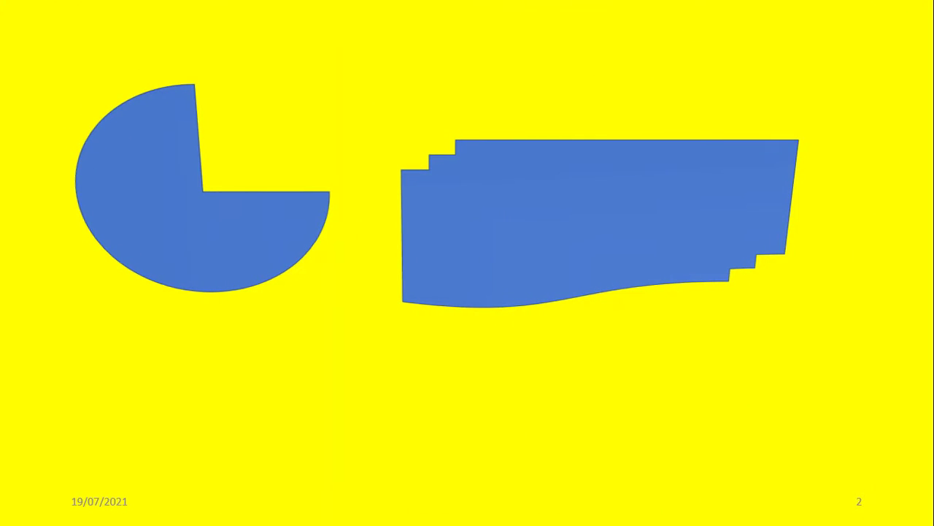
key(Right)
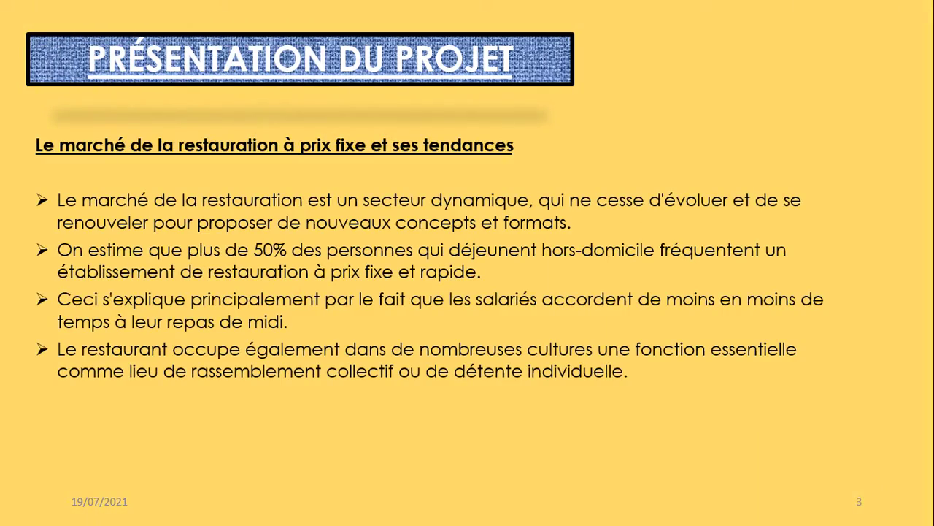
key(Right)
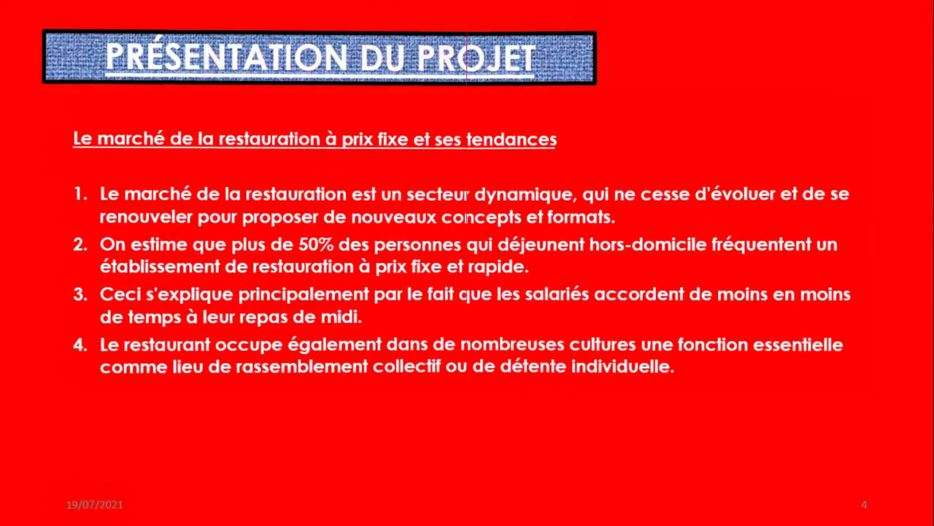
key(Right)
key(Right)
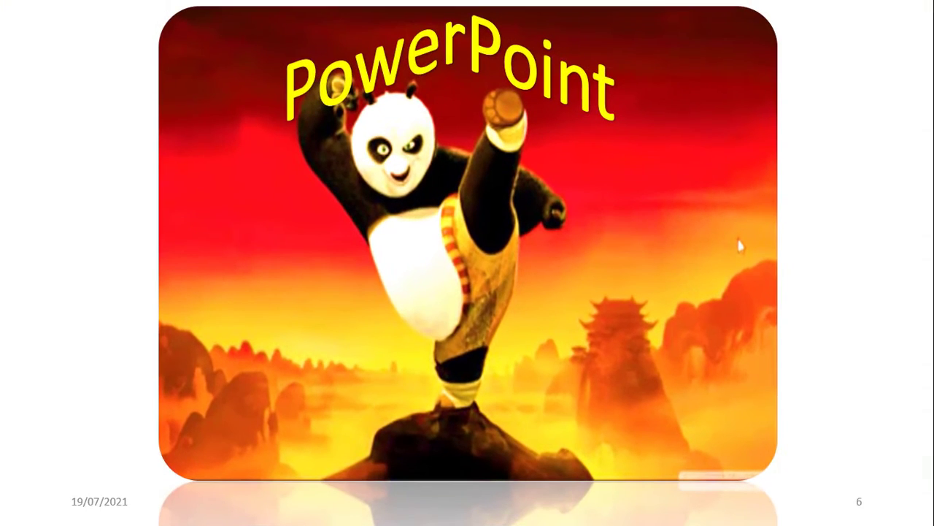
key(Escape)
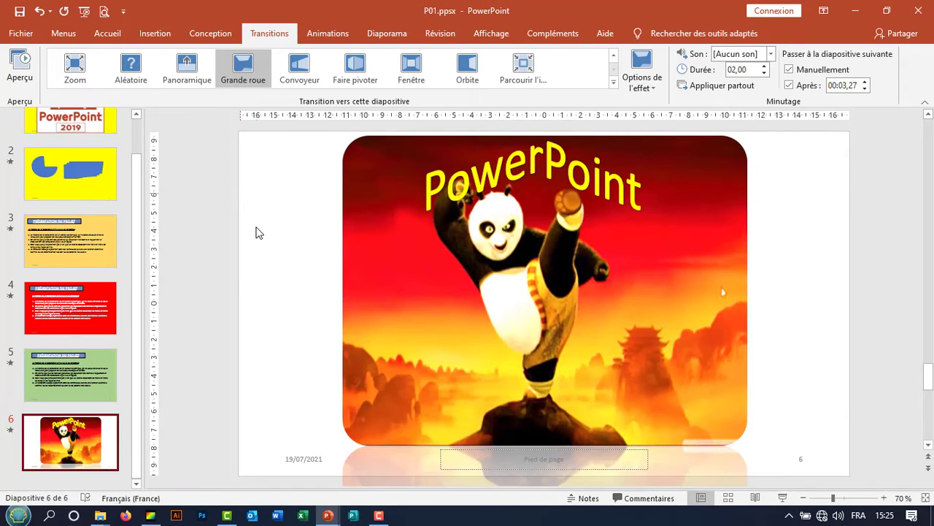
- Add the Acclamation sound to slide 1's page-curl transition and change its curl direction
key(Home)
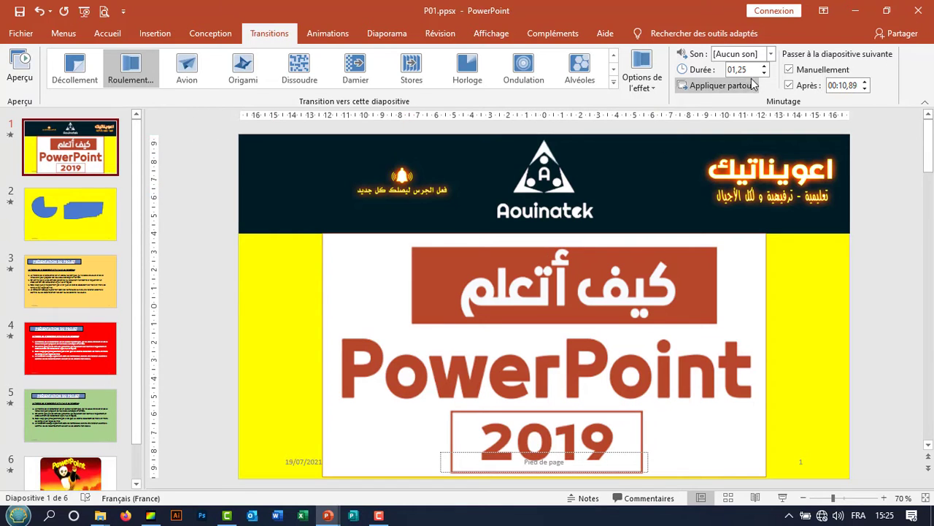
click(770, 54)
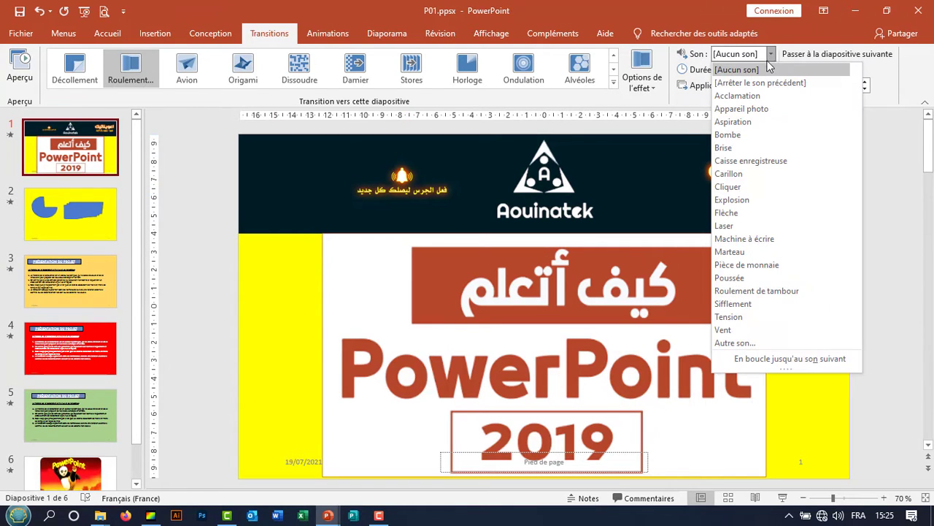
click(759, 97)
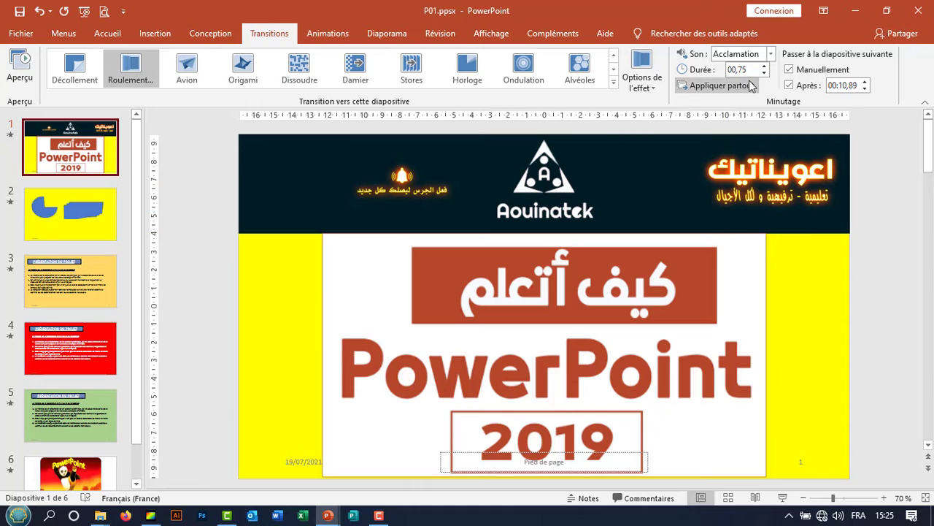
click(654, 86)
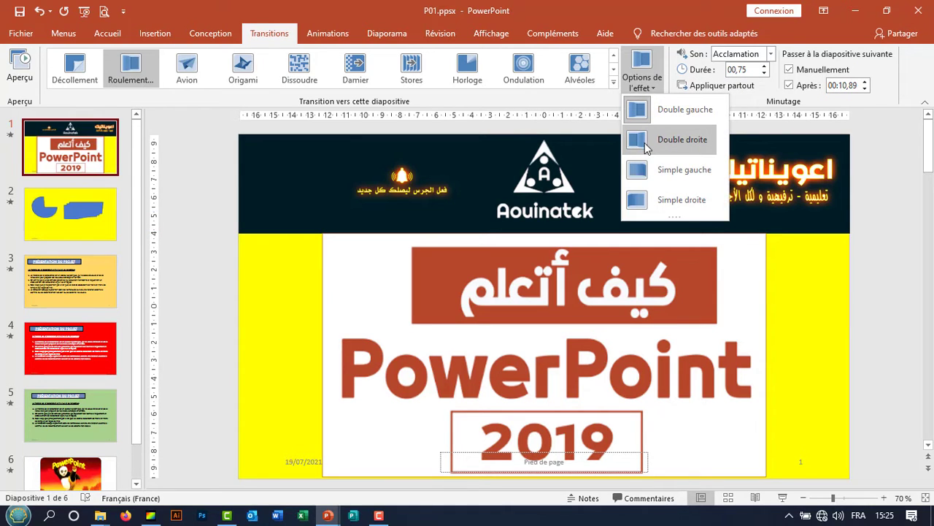
click(645, 142)
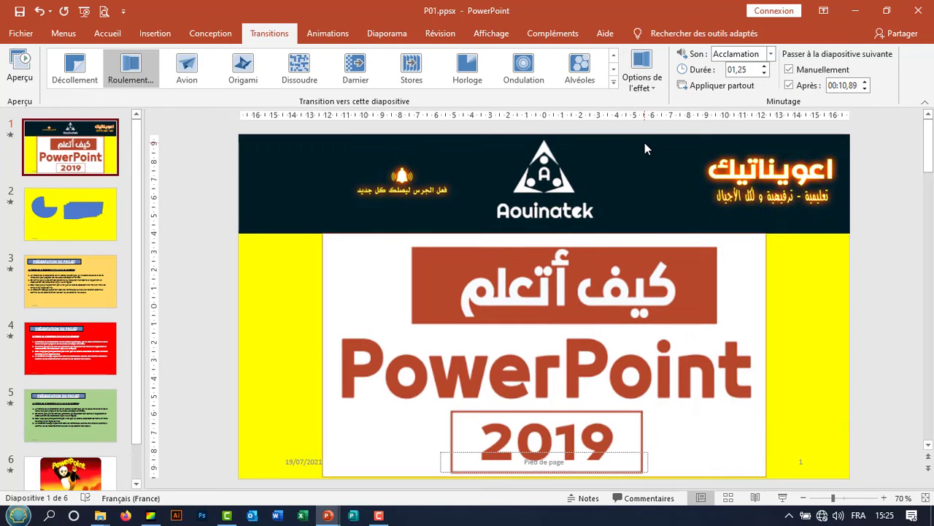
- Preview the show from slide 1 into slide 2's Stores transition, then exit to editing
click(783, 498)
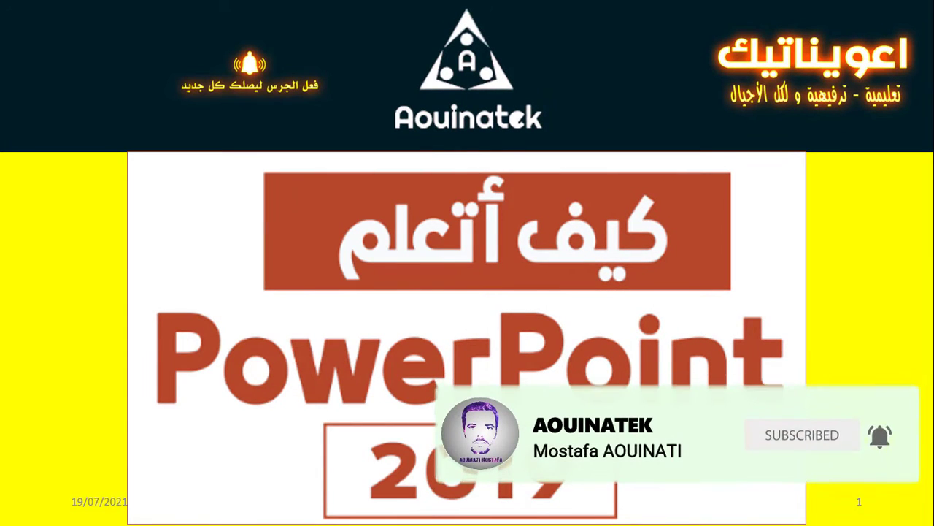
key(Right)
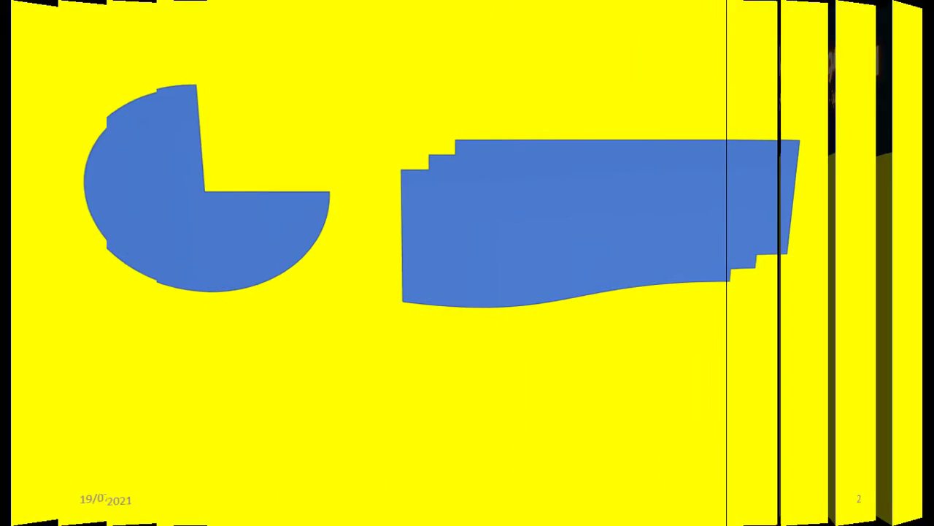
key(Escape)
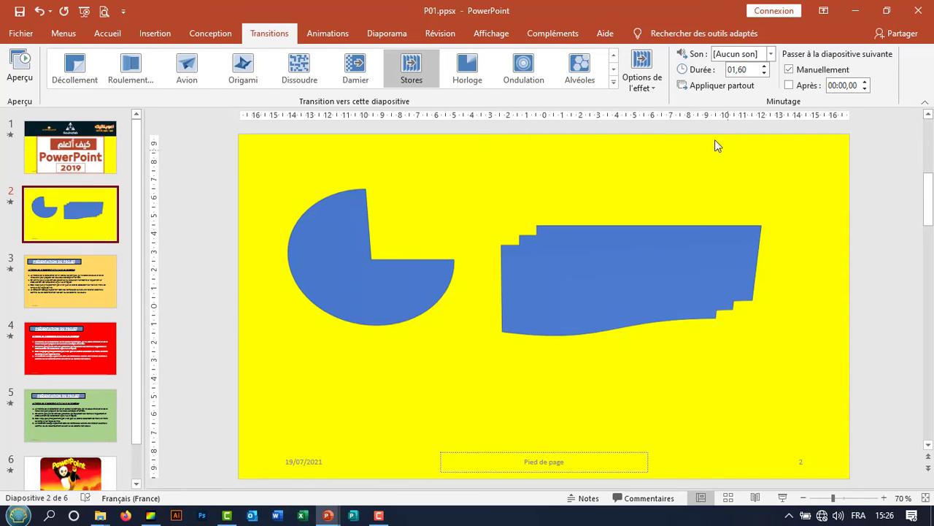
click(613, 83)
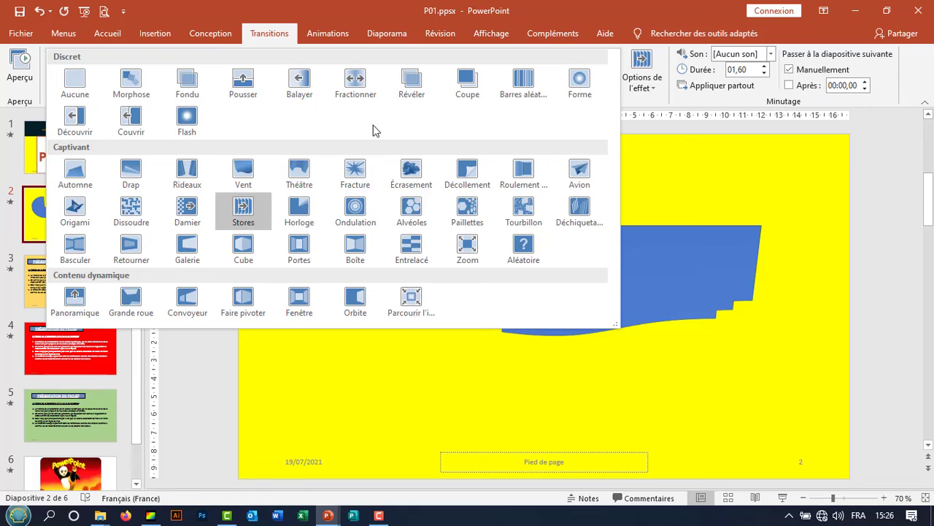
click(195, 406)
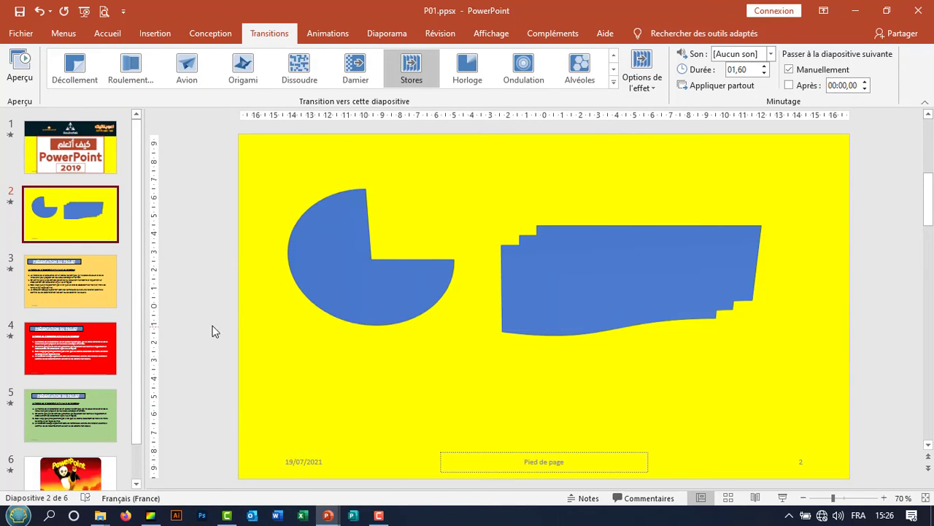
click(22, 70)
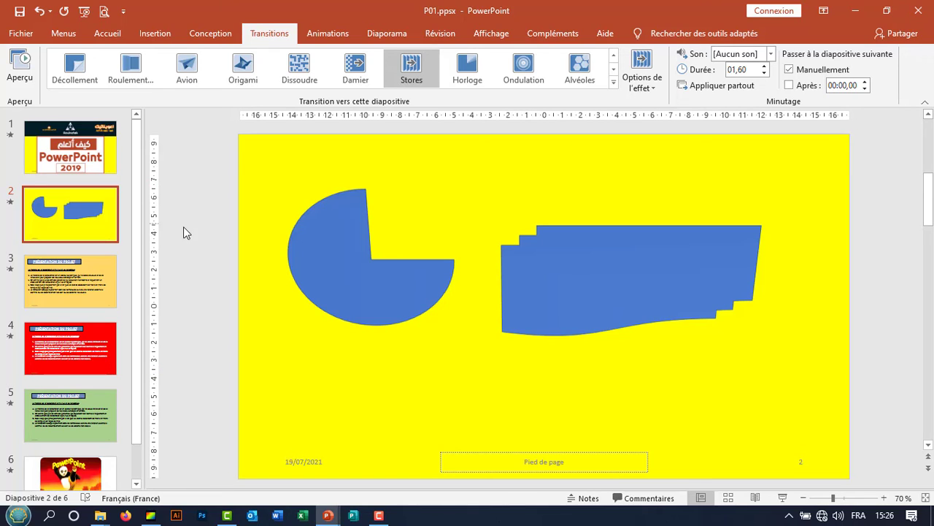
click(613, 82)
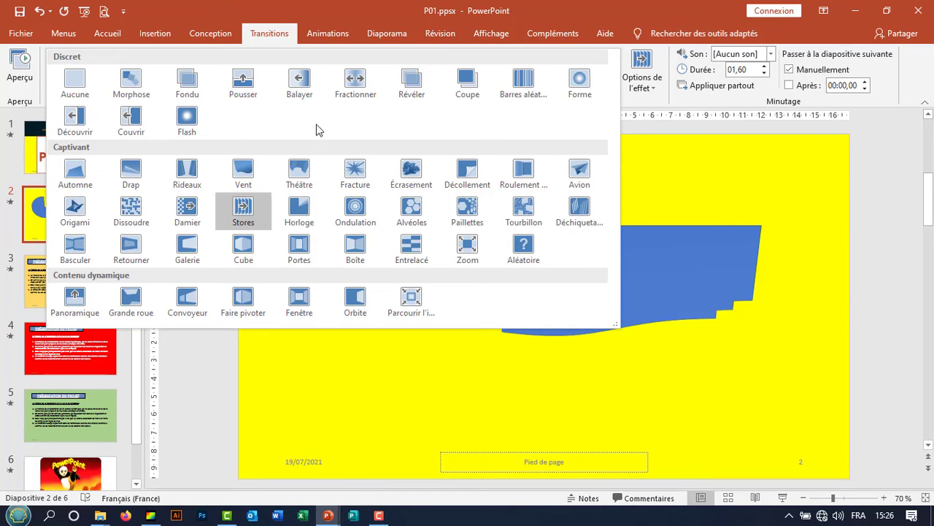
click(219, 400)
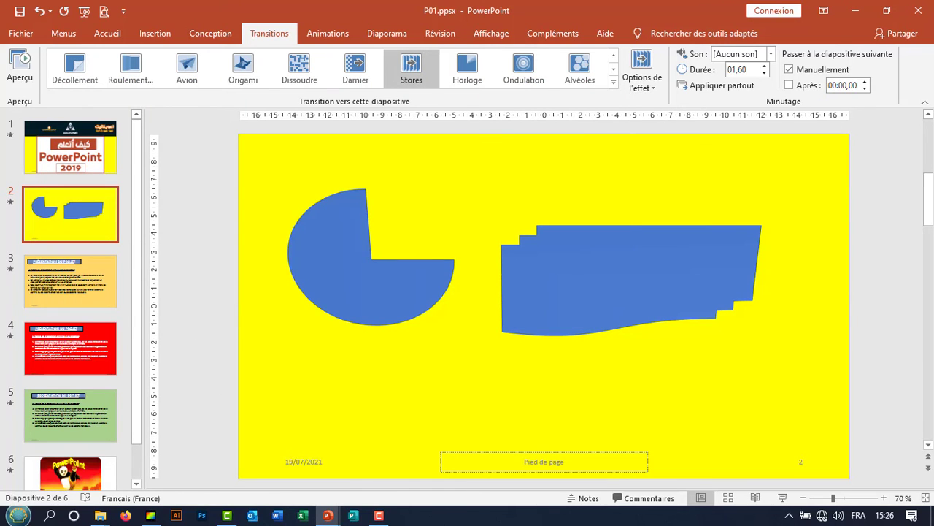